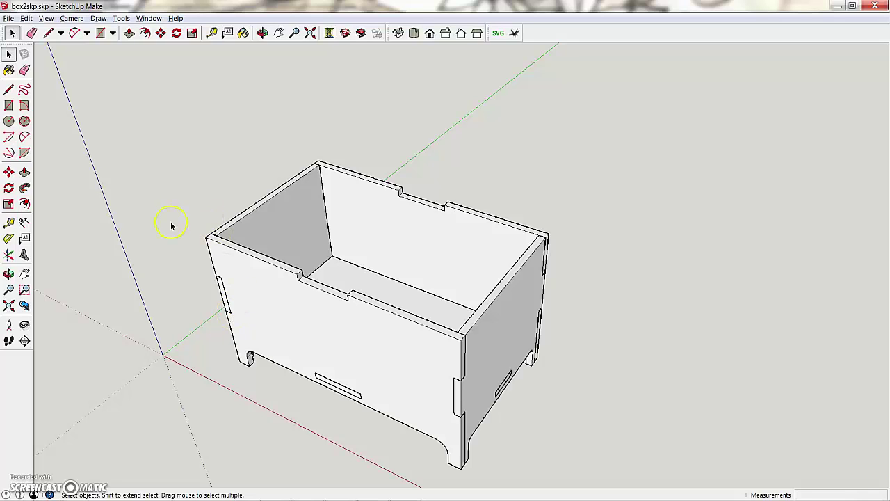
Draw a rectangle face spanning the box's open top between opposite corners.
{"action": "left_click", "coordinate": [8, 105]}
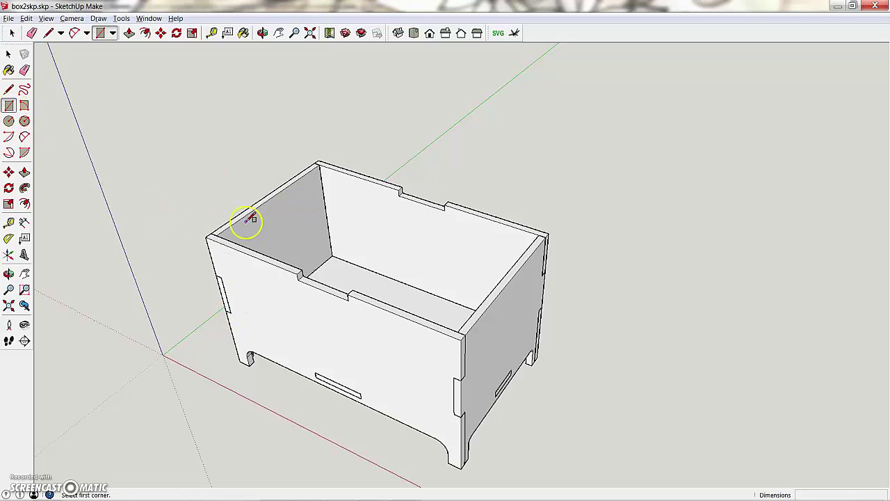
{"action": "left_click", "coordinate": [221, 236]}
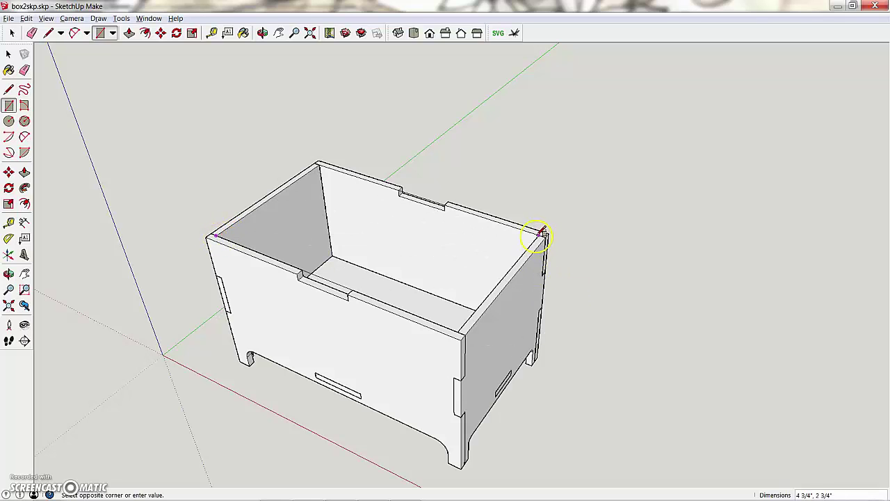
{"action": "left_click", "coordinate": [532, 242]}
{"action": "middle_click_drag", "start_coordinate": [346, 266], "coordinate": [413, 204]}
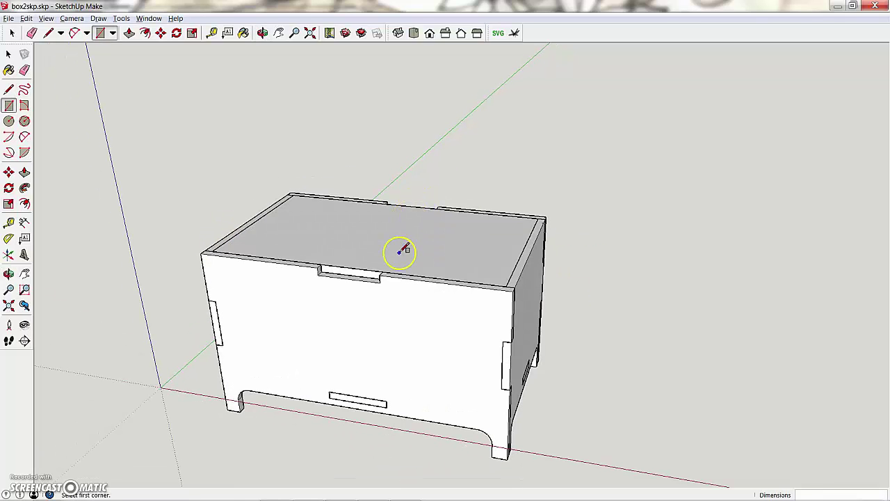
Push/Pull the new top face to a 1/8" lid thickness.
{"action": "key", "text": "p"}
{"action": "left_click", "coordinate": [361, 273]}
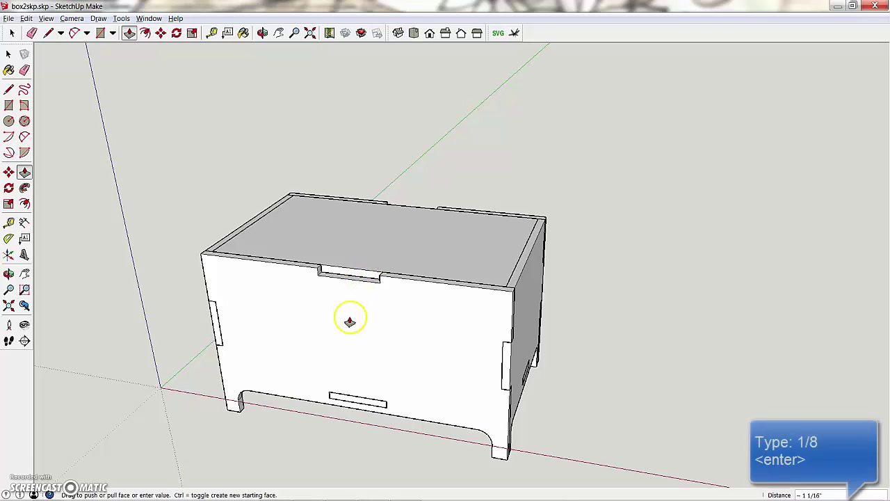
{"action": "left_click", "coordinate": [372, 337]}
{"action": "type", "text": "1/8"}
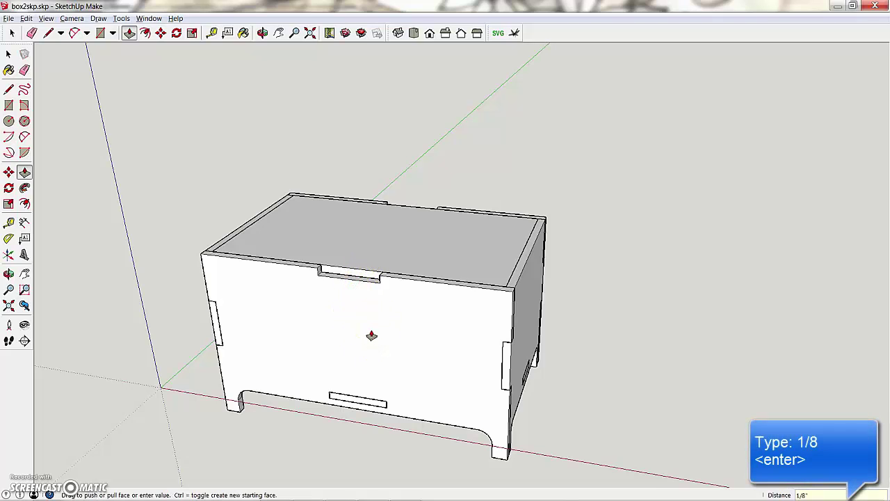
{"action": "key", "text": "Return"}
{"action": "scroll", "coordinate": [340, 256], "scroll_direction": "up", "scroll_amount": 3}
Draw lines across the front-wall notch to close off its face.
{"action": "scroll", "coordinate": [340, 249], "scroll_direction": "up", "scroll_amount": 2}
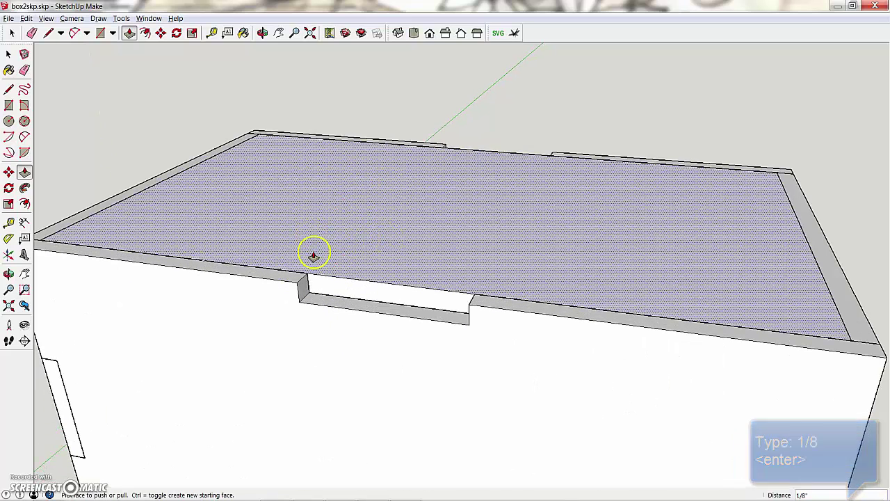
{"action": "key", "text": "l"}
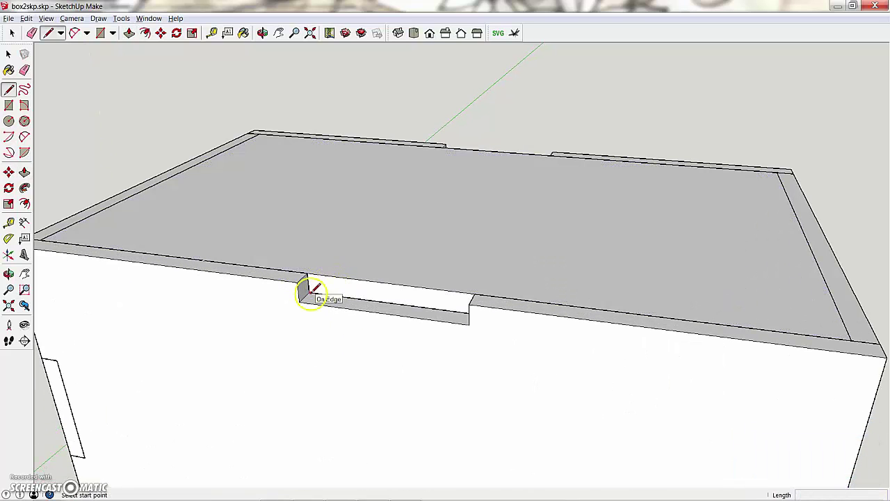
{"action": "left_click", "coordinate": [311, 291]}
{"action": "key", "text": "Escape"}
{"action": "scroll", "coordinate": [308, 294], "scroll_direction": "up", "scroll_amount": 2}
{"action": "left_click", "coordinate": [304, 287]}
{"action": "left_click", "coordinate": [311, 252]}
{"action": "middle_click_drag", "start_coordinate": [311, 252], "coordinate": [621, 274]}
{"action": "left_click", "coordinate": [632, 247]}
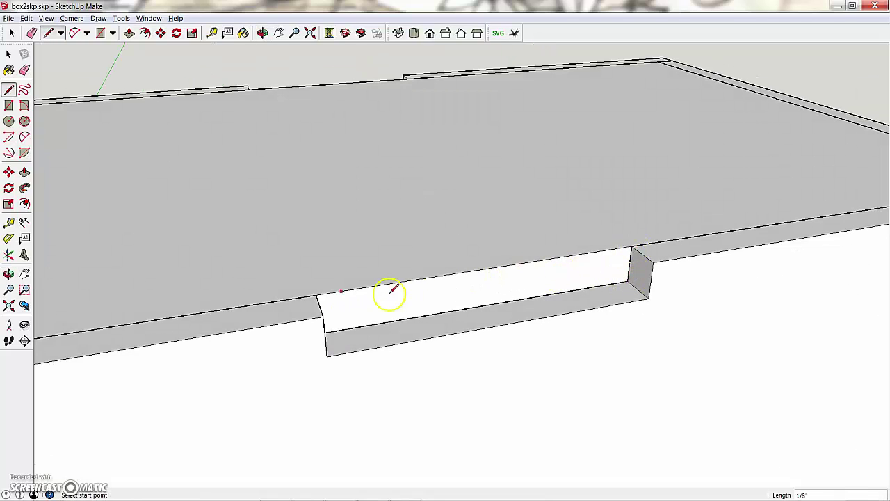
Pull the notch face out 1/8" so the lid tab fills the notch.
{"action": "left_click", "coordinate": [24, 172]}
{"action": "left_click", "coordinate": [369, 313]}
{"action": "left_click", "coordinate": [312, 353]}
{"action": "middle_click_drag", "start_coordinate": [313, 354], "coordinate": [294, 298]}
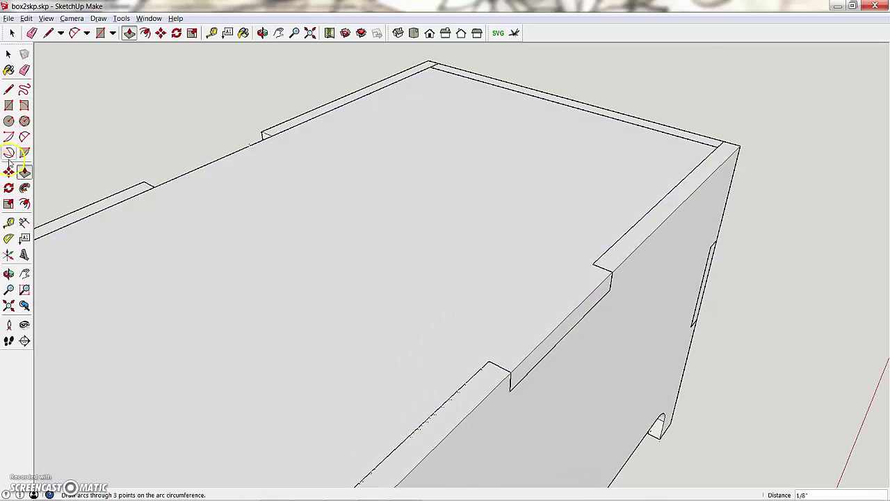
{"action": "left_click", "coordinate": [8, 121]}
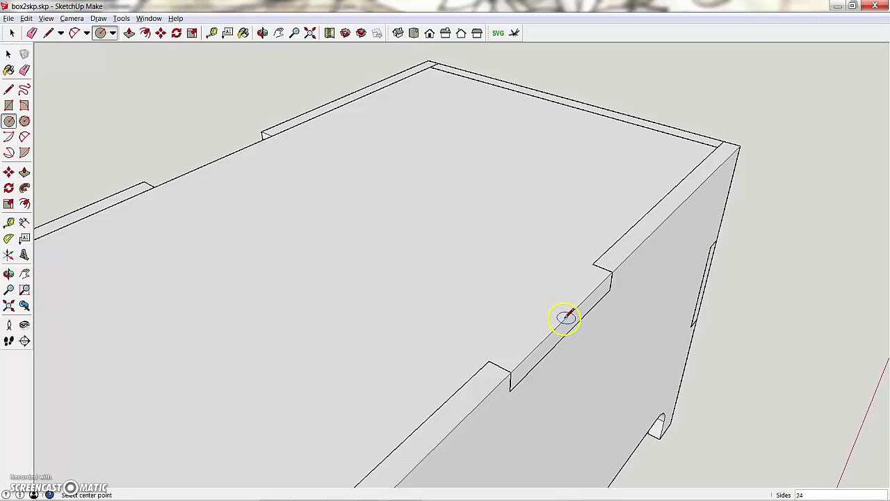
{"action": "left_click", "coordinate": [566, 317]}
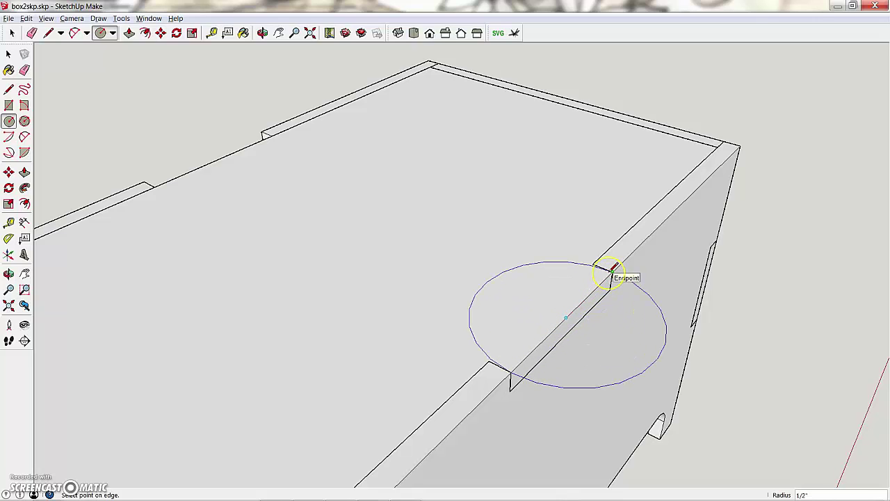
{"action": "left_click", "coordinate": [612, 269]}
{"action": "type", "text": "100"}
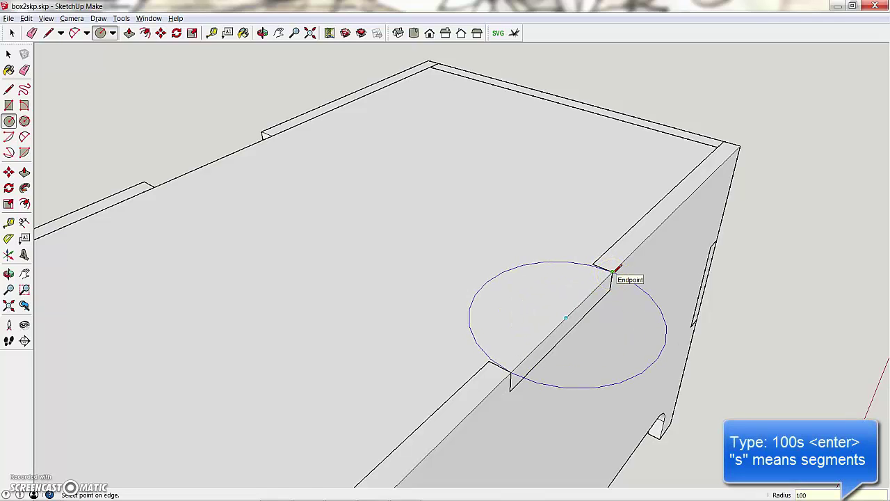
{"action": "type", "text": "s"}
{"action": "key", "text": "Return"}
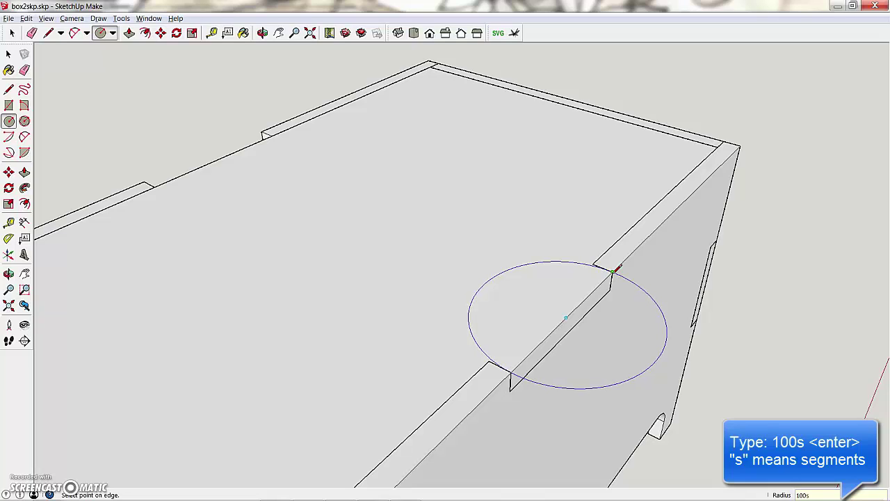
{"action": "left_click", "coordinate": [608, 263]}
{"action": "middle_click_drag", "start_coordinate": [608, 263], "coordinate": [545, 319]}
{"action": "key", "text": "ctrl+z"}
Draw a 100-segment two-point arc between the notch corners with a 5/16" outward bulge.
{"action": "left_click", "coordinate": [24, 137]}
{"action": "left_click", "coordinate": [476, 381]}
{"action": "left_click", "coordinate": [617, 293]}
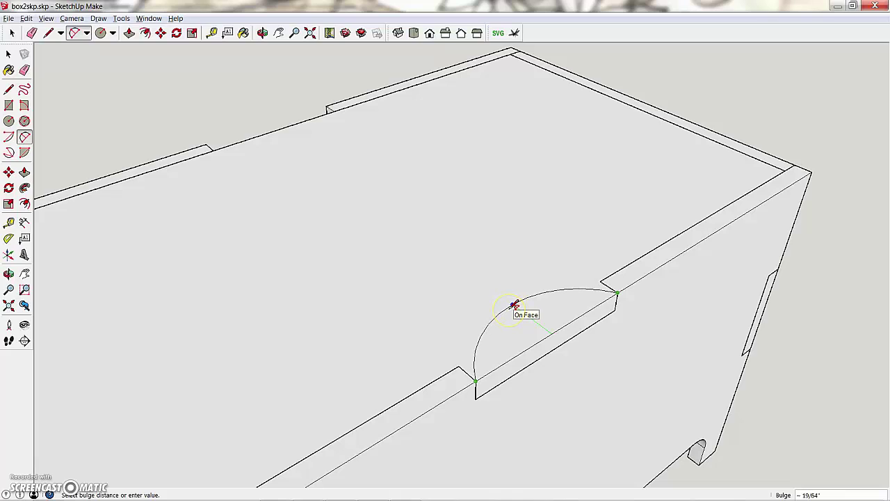
{"action": "left_click", "coordinate": [510, 303]}
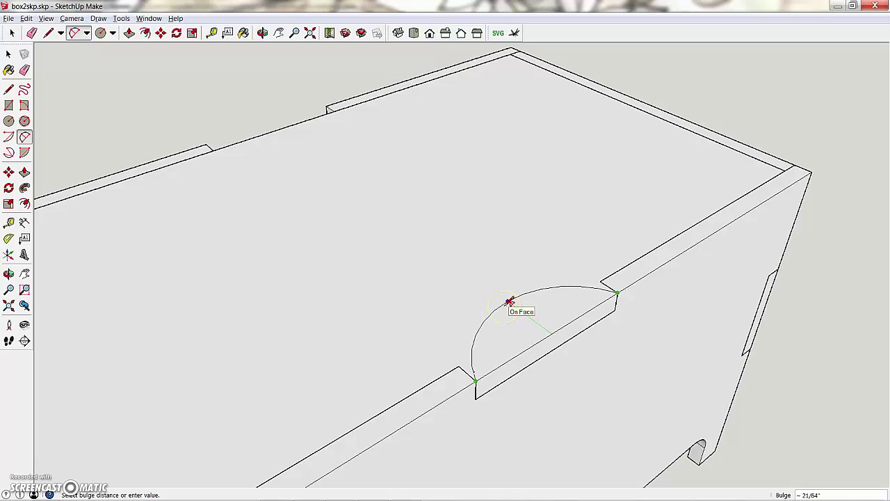
{"action": "type", "text": "100s"}
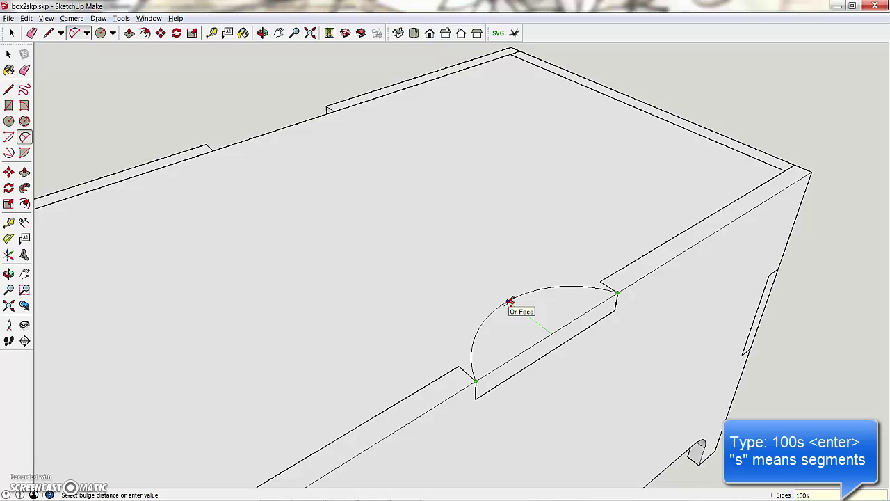
{"action": "key", "text": "Return"}
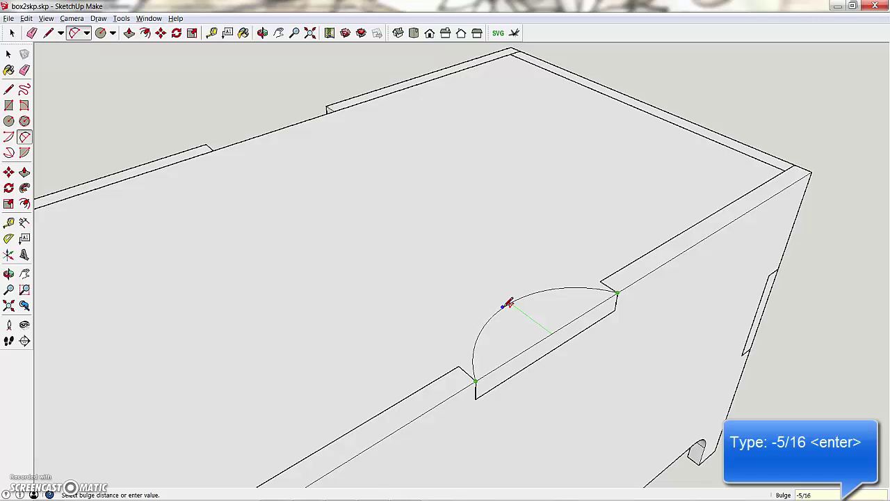
{"action": "key", "text": "Return"}
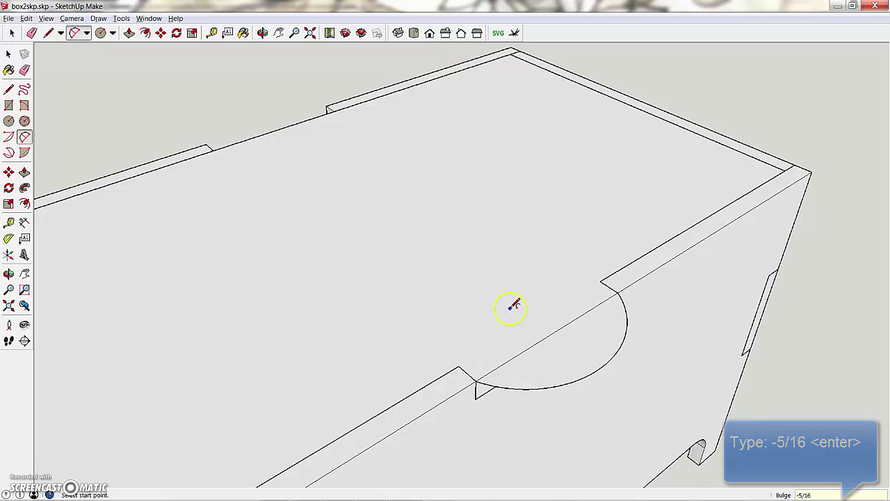
Push/Pull the half-round face 1/8" thick.
{"action": "key", "text": "p"}
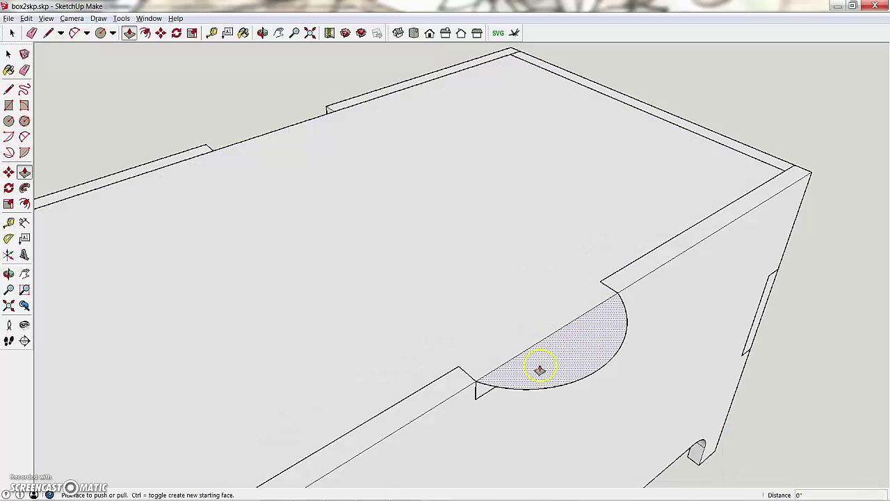
{"action": "left_click_drag", "start_coordinate": [524, 372], "coordinate": [478, 402]}
{"action": "middle_click_drag", "start_coordinate": [590, 341], "coordinate": [503, 383]}
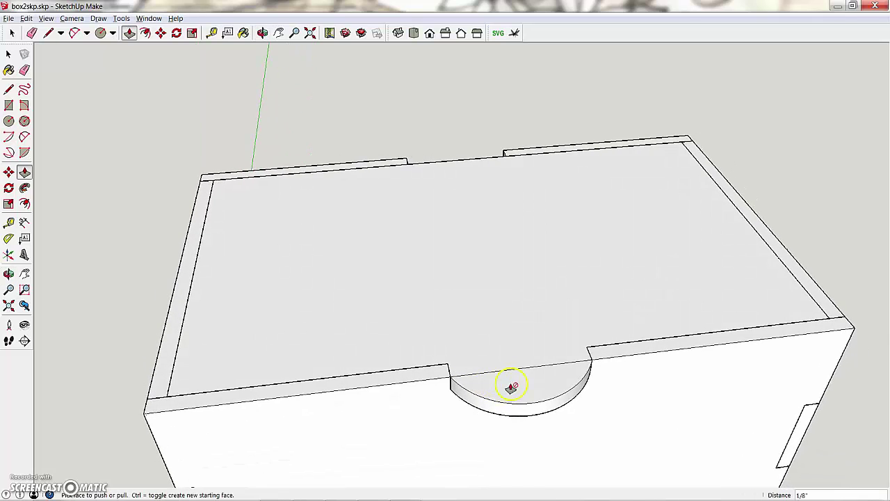
Erase the seam edge between the nub and the lid top.
{"action": "key", "text": "e"}
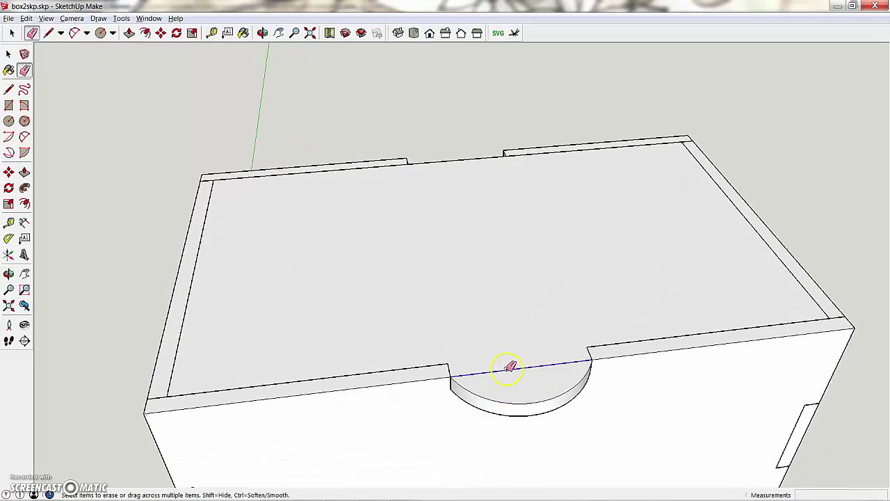
{"action": "left_click", "coordinate": [508, 367]}
{"action": "scroll", "coordinate": [510, 341], "scroll_direction": "down", "scroll_amount": 3}
{"action": "mouse_move", "coordinate": [519, 338]}
{"action": "middle_mouse_down"}
{"action": "mouse_move", "coordinate": [596, 312]}
{"action": "mouse_move", "coordinate": [570, 291]}
{"action": "mouse_move", "coordinate": [642, 294]}
{"action": "mouse_move", "coordinate": [420, 292]}
{"action": "mouse_move", "coordinate": [455, 374]}
{"action": "mouse_move", "coordinate": [419, 393]}
{"action": "middle_mouse_up"}
{"action": "scroll", "coordinate": [420, 393], "scroll_direction": "up", "scroll_amount": 1}
{"action": "middle_click_drag", "start_coordinate": [505, 394], "coordinate": [564, 338]}
{"action": "scroll", "coordinate": [541, 359], "scroll_direction": "down", "scroll_amount": 2}
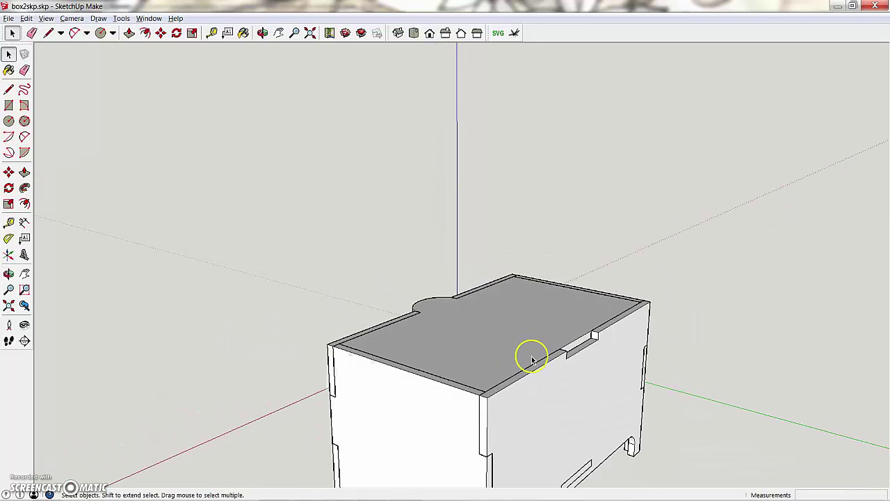
{"action": "left_click", "coordinate": [536, 382]}
{"action": "scroll", "coordinate": [548, 378], "scroll_direction": "down", "scroll_amount": 3}
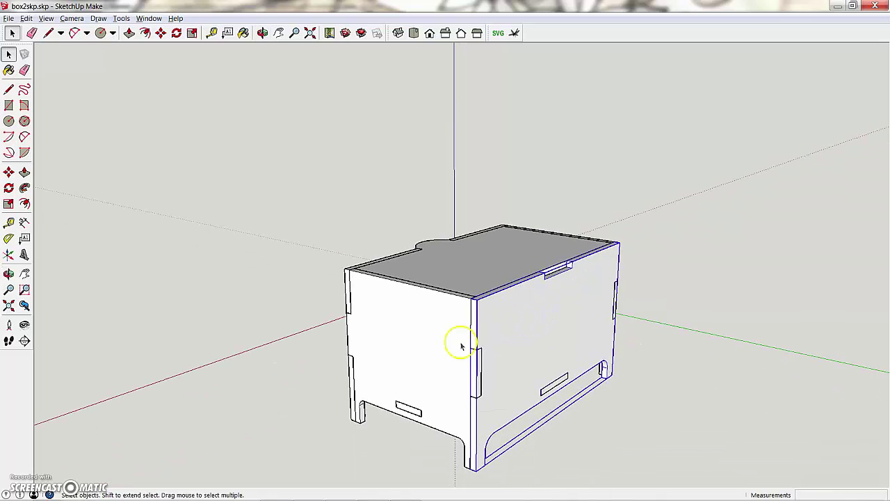
{"action": "double_click", "coordinate": [512, 331]}
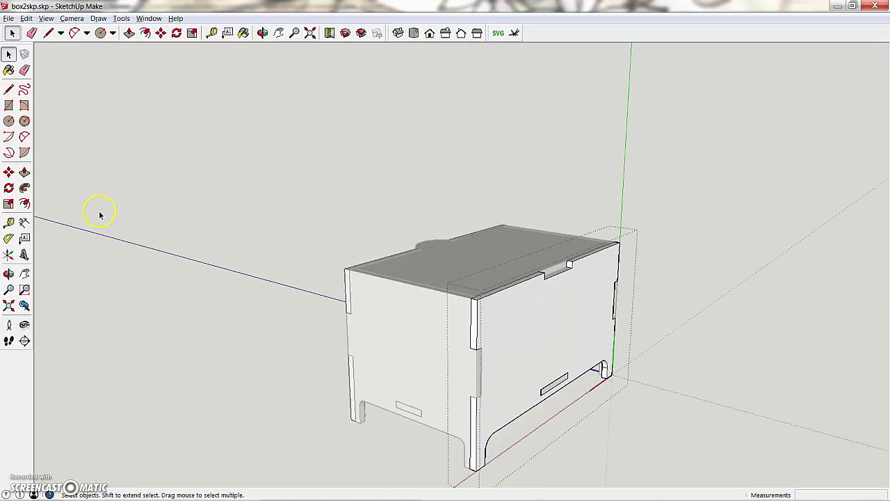
{"action": "left_click", "coordinate": [25, 172]}
{"action": "left_click_drag", "start_coordinate": [507, 293], "coordinate": [499, 308]}
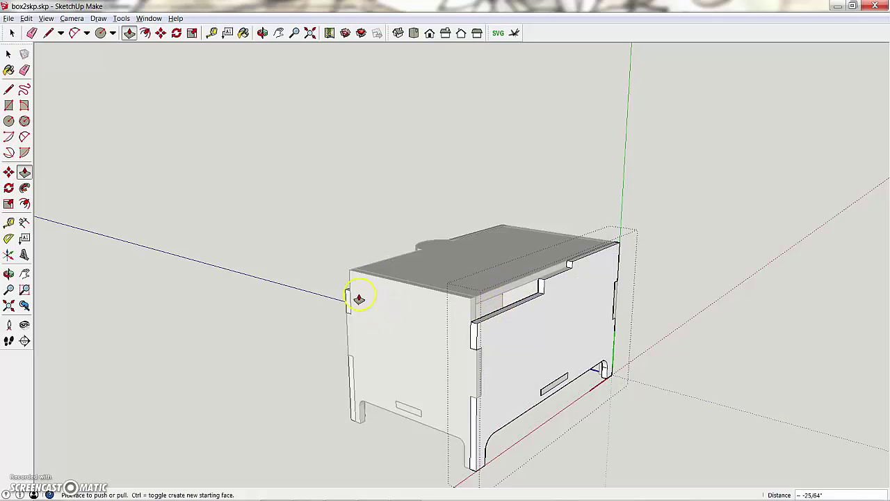
{"action": "left_click", "coordinate": [508, 315]}
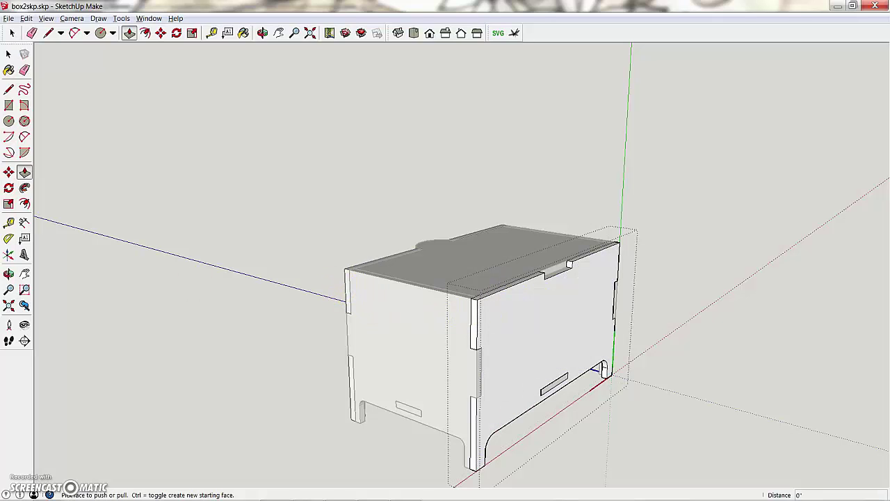
{"action": "key", "text": "space"}
{"action": "left_click", "coordinate": [232, 228]}
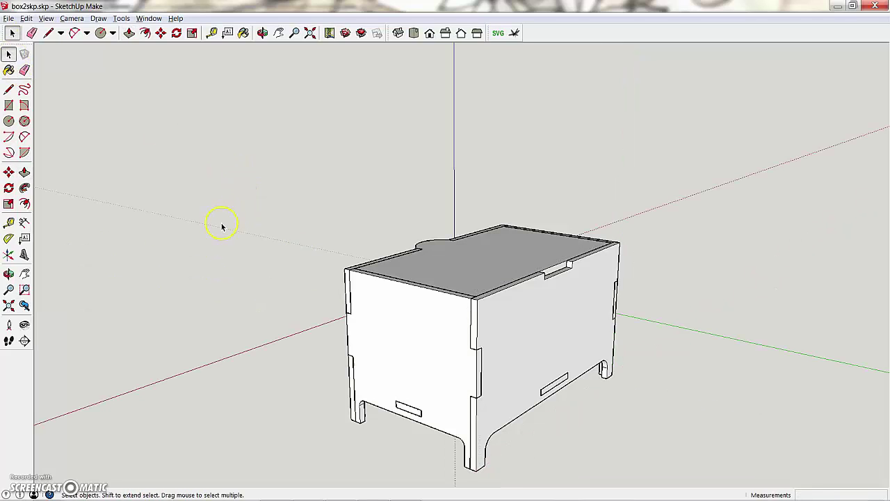
Apply Make Unique to the long side panel and turn it toward the view.
{"action": "left_click", "coordinate": [493, 319]}
{"action": "right_click", "coordinate": [493, 319]}
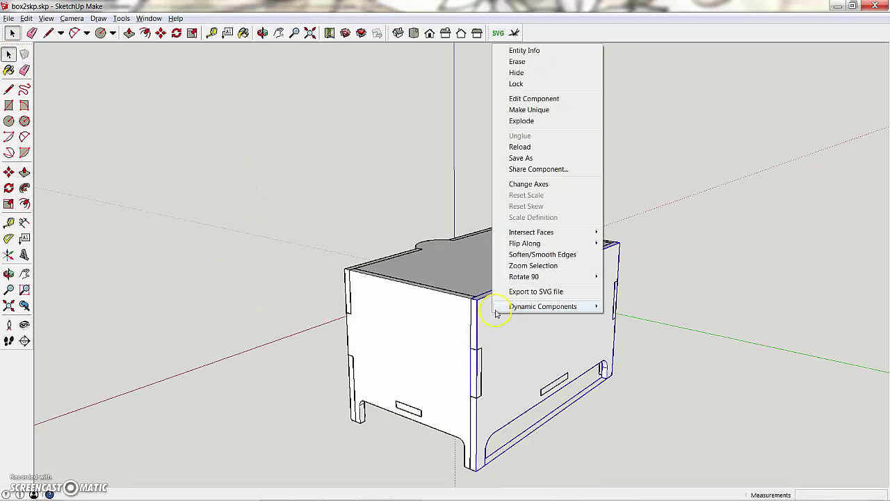
{"action": "left_click", "coordinate": [527, 109]}
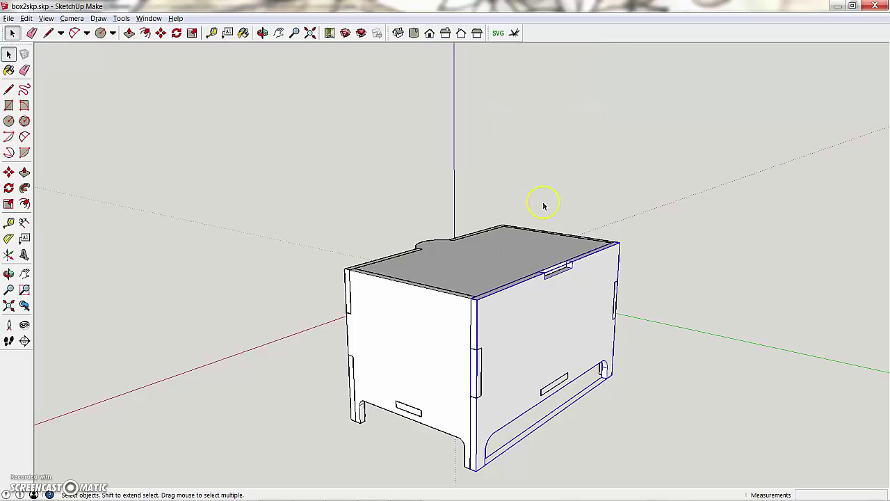
{"action": "middle_click_drag", "start_coordinate": [539, 297], "coordinate": [451, 327]}
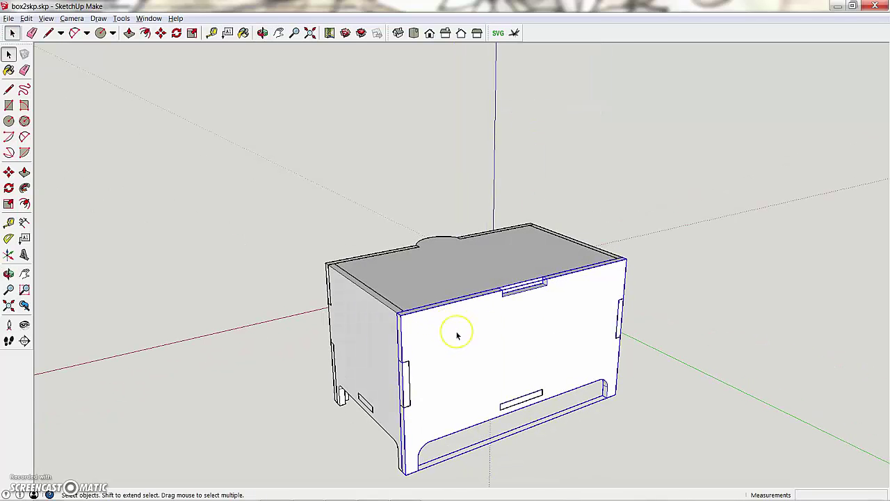
Open the side panel for editing and push its face inward.
{"action": "double_click", "coordinate": [455, 332]}
{"action": "key", "text": "p"}
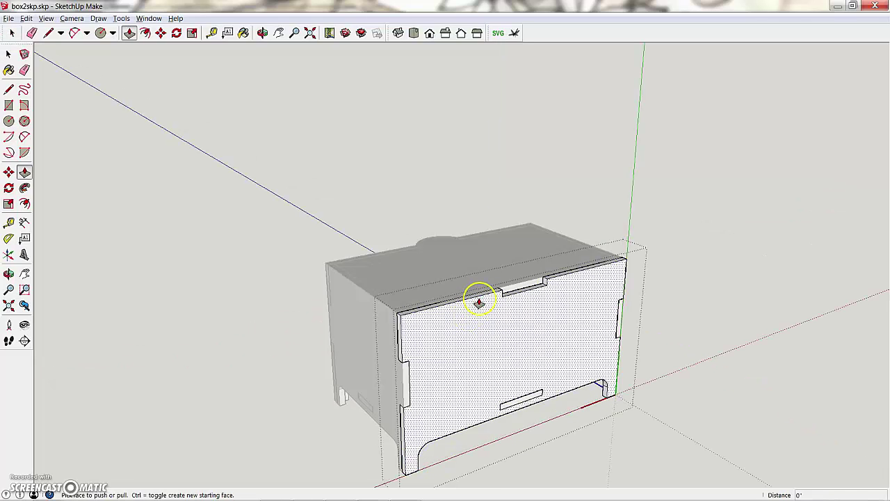
{"action": "left_click", "coordinate": [481, 300]}
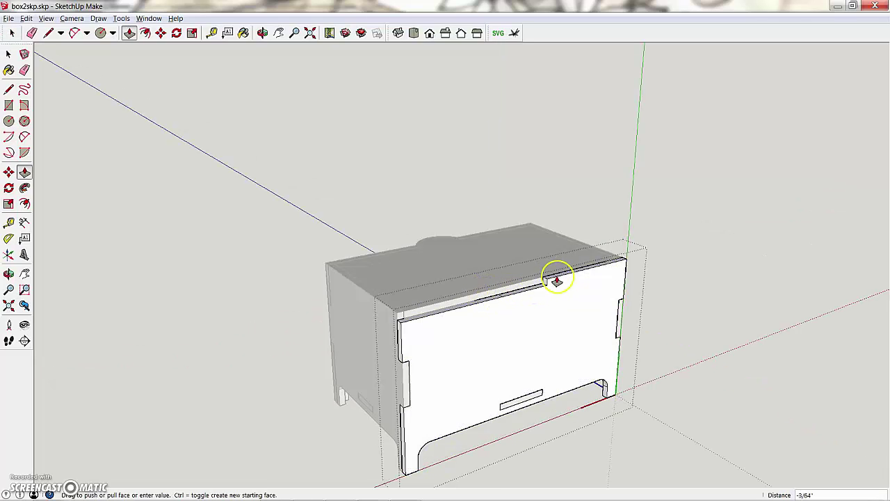
{"action": "left_click", "coordinate": [529, 292]}
{"action": "scroll", "coordinate": [463, 360], "scroll_direction": "up", "scroll_amount": 5}
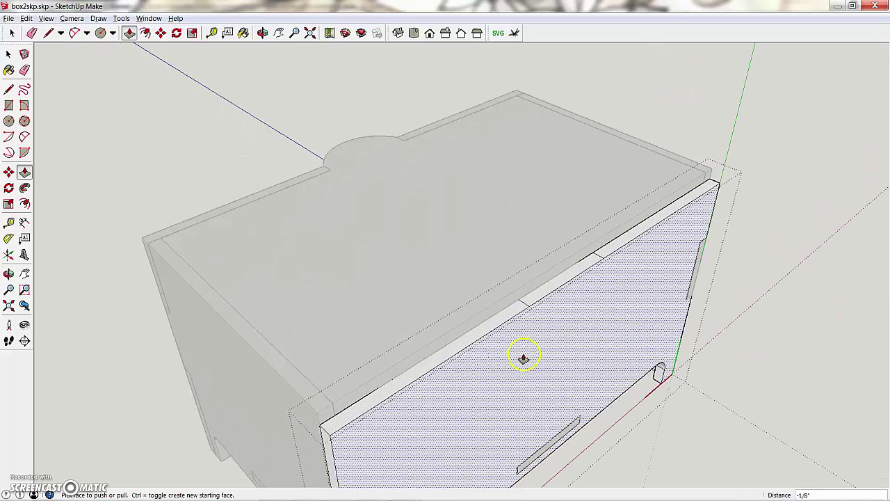
Push the panel's top edge down 1/16" and exit the component.
{"action": "key", "text": "e"}
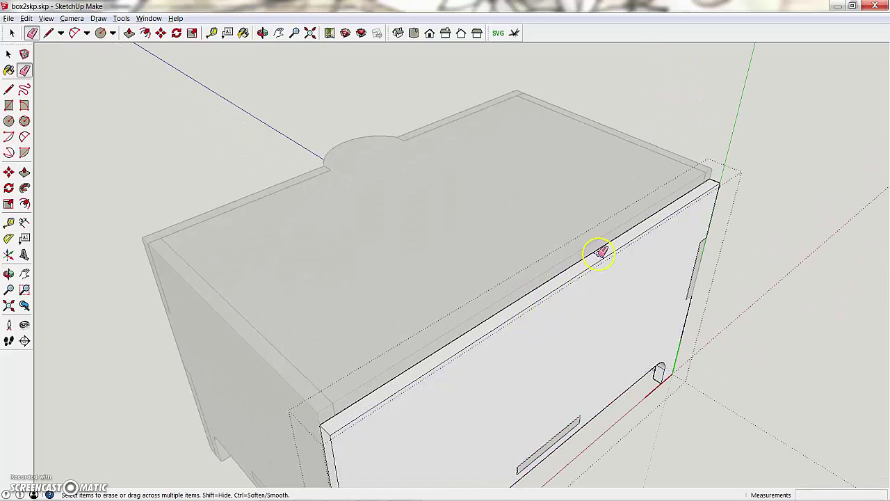
{"action": "scroll", "coordinate": [599, 257], "scroll_direction": "down", "scroll_amount": 1}
{"action": "key", "text": "p"}
{"action": "left_click", "coordinate": [567, 286]}
{"action": "type", "text": "1/"}
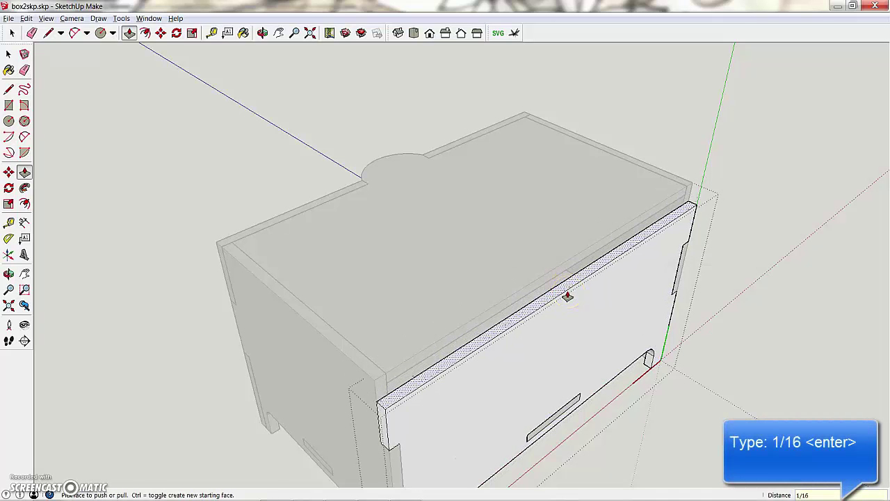
{"action": "type", "text": "16"}
{"action": "key", "text": "Return"}
{"action": "key", "text": "space"}
{"action": "left_click", "coordinate": [97, 107]}
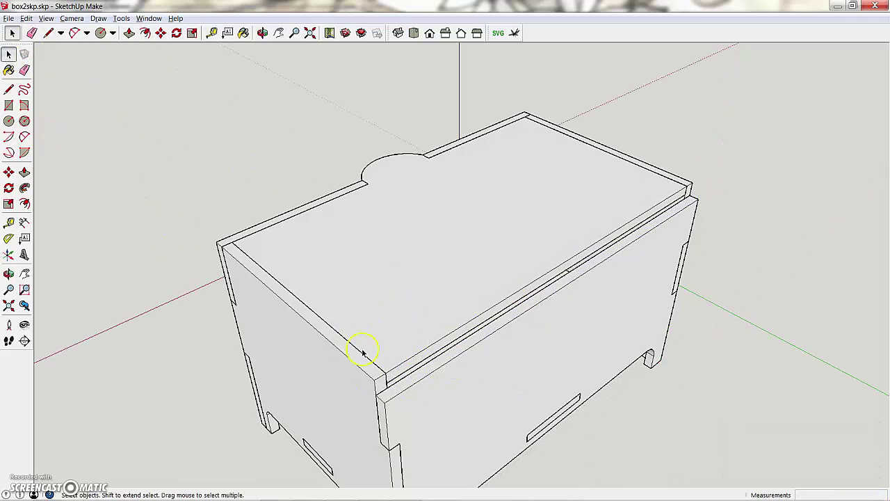
Pull the lid's back rim face out 1/8" past the lowered side panel.
{"action": "middle_click_drag", "start_coordinate": [384, 372], "coordinate": [359, 252]}
{"action": "scroll", "coordinate": [365, 252], "scroll_direction": "up", "scroll_amount": 3}
{"action": "left_click", "coordinate": [407, 274]}
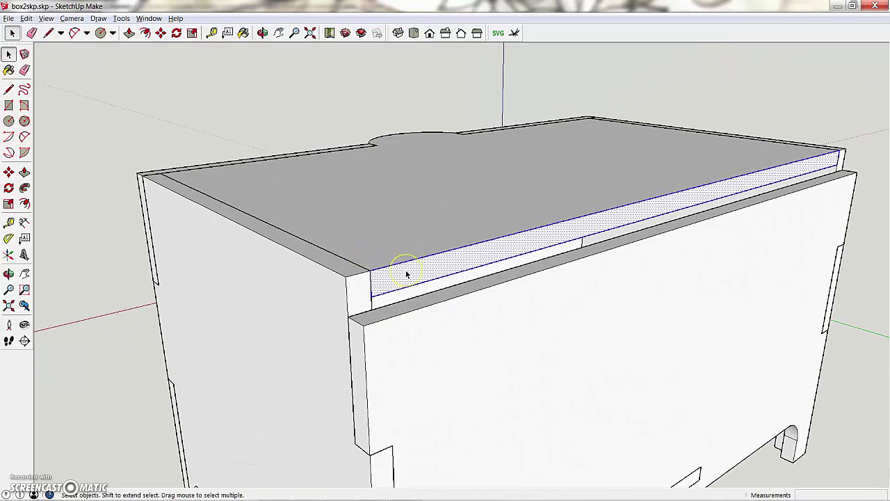
{"action": "key", "text": "p"}
{"action": "left_click", "coordinate": [414, 265]}
{"action": "left_click", "coordinate": [396, 282]}
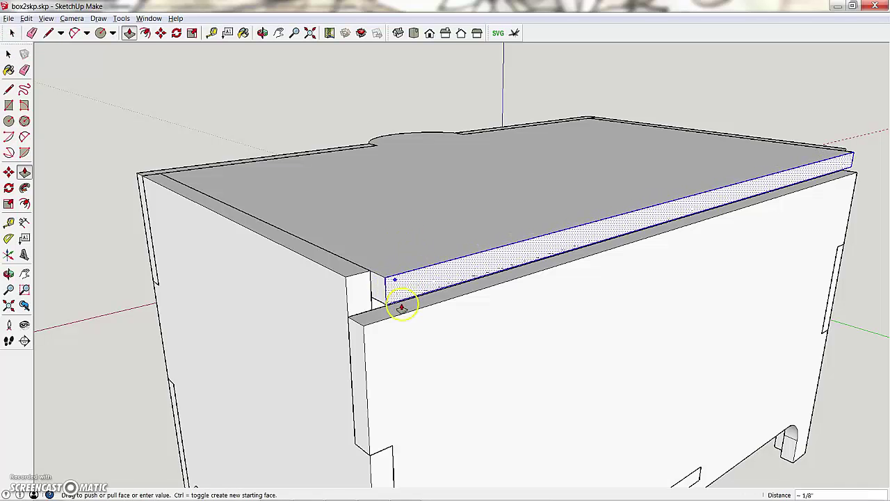
{"action": "middle_click_drag", "start_coordinate": [342, 357], "coordinate": [455, 308]}
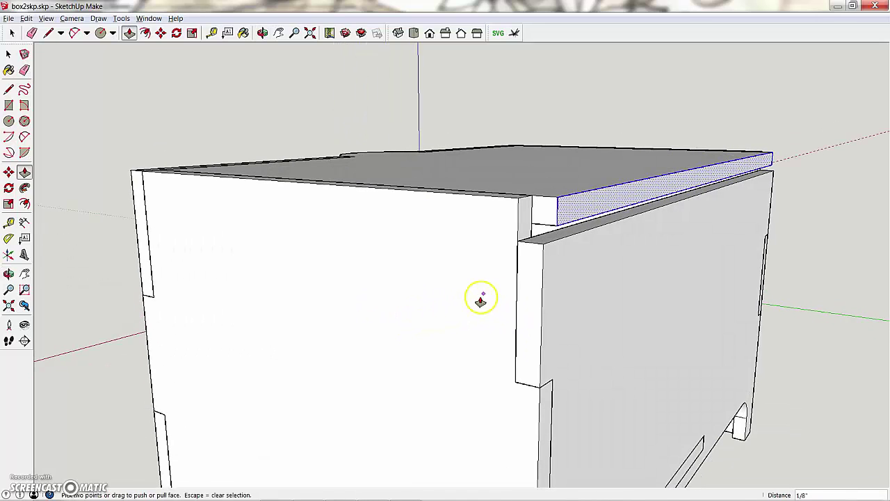
{"action": "key", "text": "space"}
{"action": "middle_click_drag", "start_coordinate": [548, 285], "coordinate": [592, 252]}
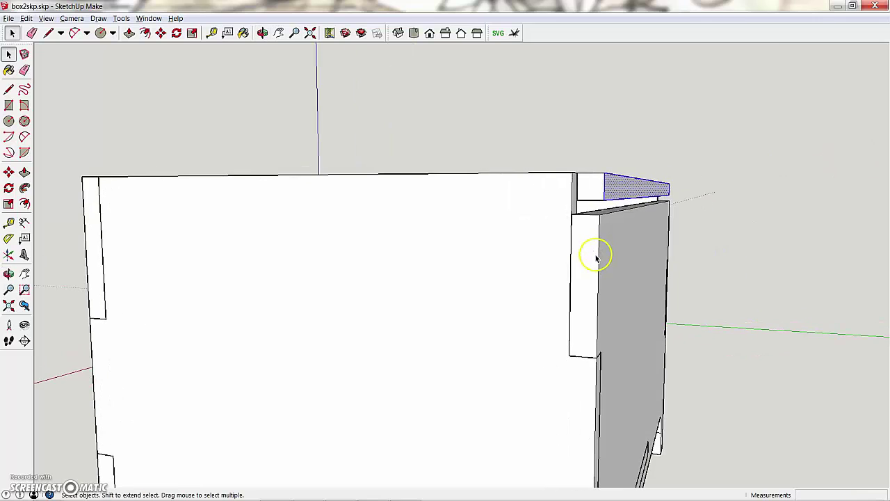
Edit the end panel and push its top corner tab face where it meets the lid.
{"action": "double_click", "coordinate": [594, 254]}
{"action": "key", "text": "p"}
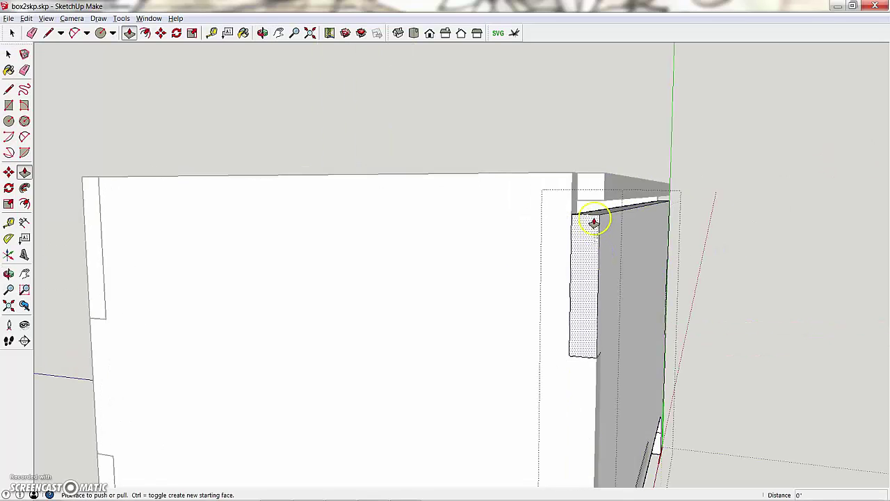
{"action": "middle_click_drag", "start_coordinate": [596, 215], "coordinate": [582, 239]}
{"action": "type", "text": "1/2"}
{"action": "key", "text": "Return"}
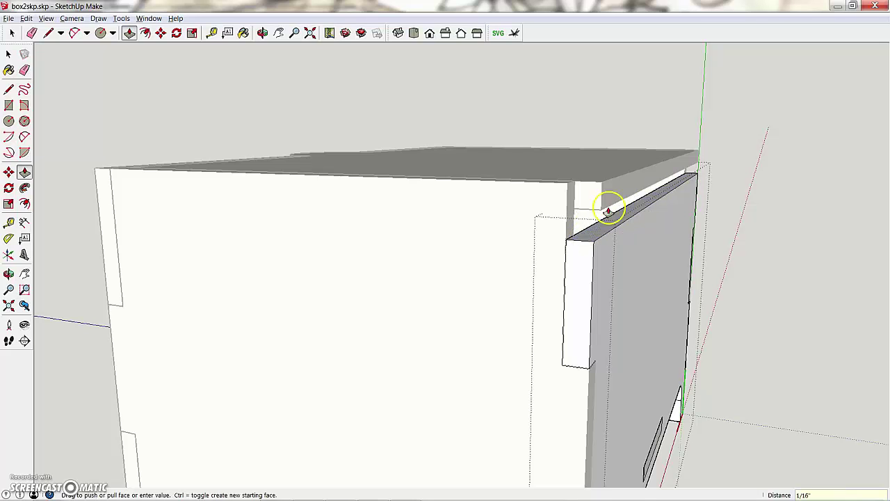
{"action": "middle_click_drag", "start_coordinate": [612, 205], "coordinate": [646, 243]}
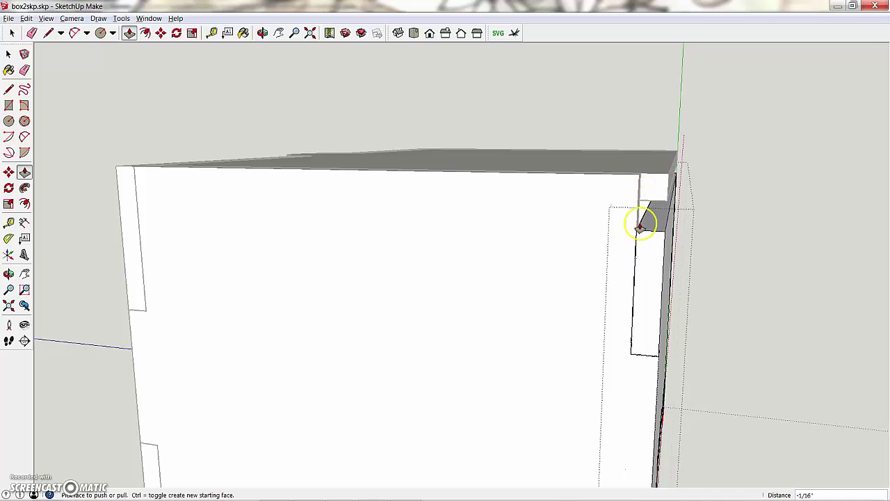
{"action": "middle_click_drag", "start_coordinate": [651, 218], "coordinate": [523, 308]}
{"action": "left_click", "coordinate": [8, 54]}
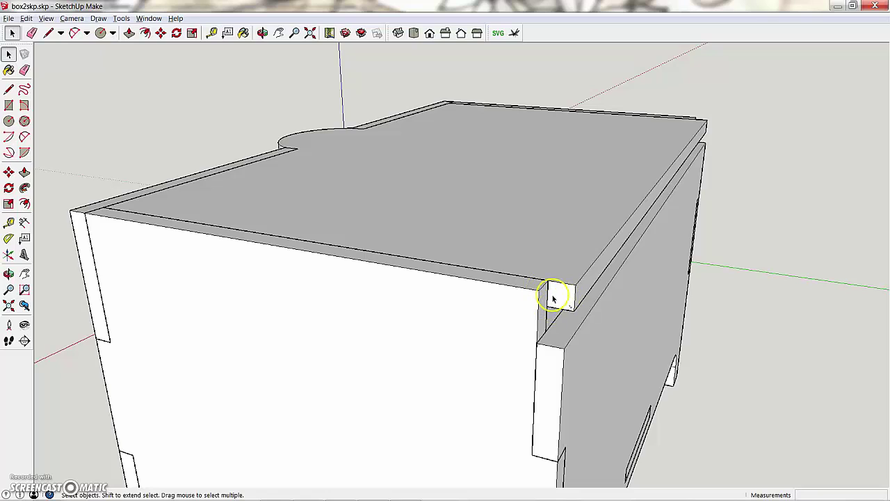
Draw a 1/8" line at one lid corner and pull that end face out 1/8" as a nub.
{"action": "key", "text": "l"}
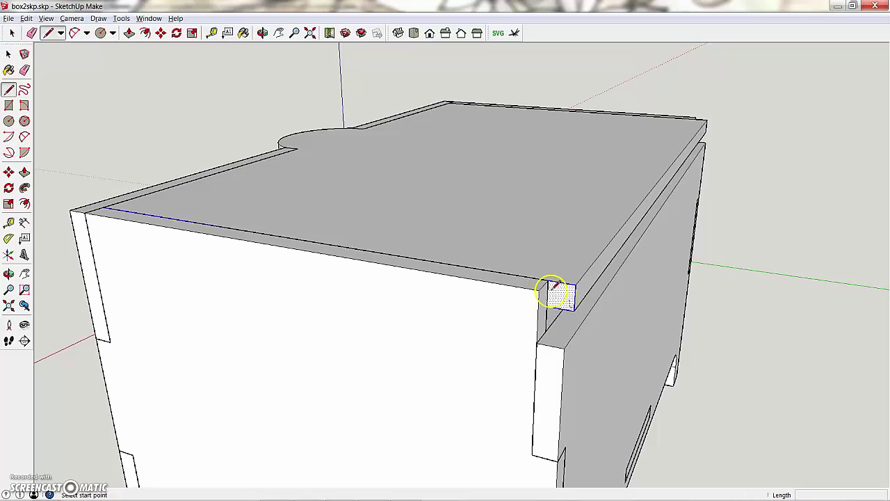
{"action": "left_click", "coordinate": [548, 303]}
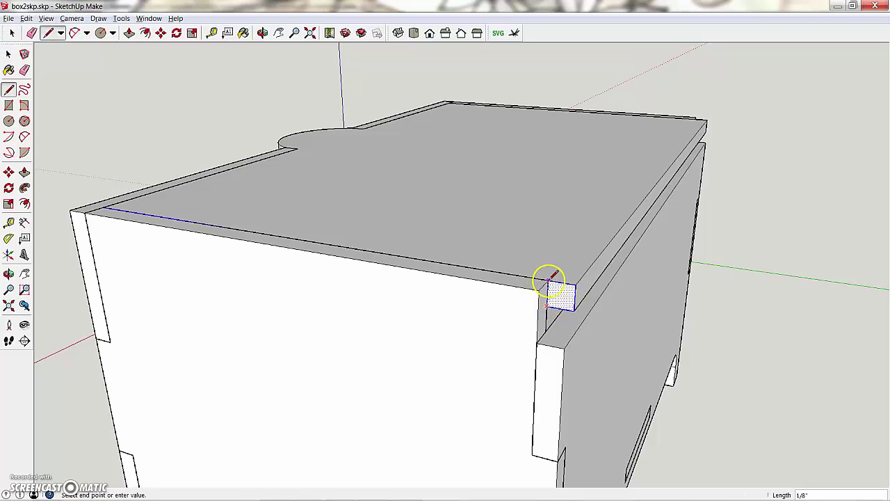
{"action": "left_click", "coordinate": [553, 280]}
{"action": "middle_click_drag", "start_coordinate": [557, 298], "coordinate": [489, 292]}
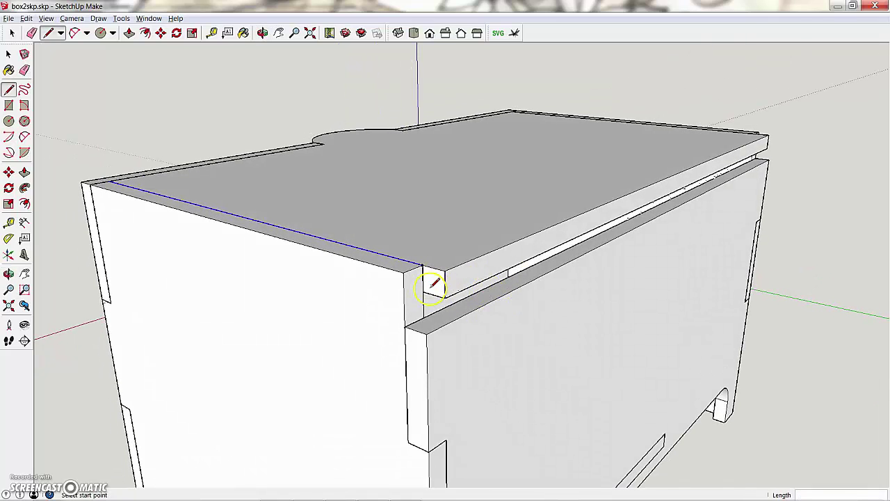
{"action": "key", "text": "p"}
{"action": "left_click_drag", "start_coordinate": [428, 286], "coordinate": [391, 278]}
{"action": "middle_click_drag", "start_coordinate": [391, 279], "coordinate": [510, 359]}
Start a line at the opposite lid corner and orbit to review the lid.
{"action": "middle_click_drag", "start_coordinate": [133, 453], "coordinate": [254, 416]}
{"action": "key", "text": "l"}
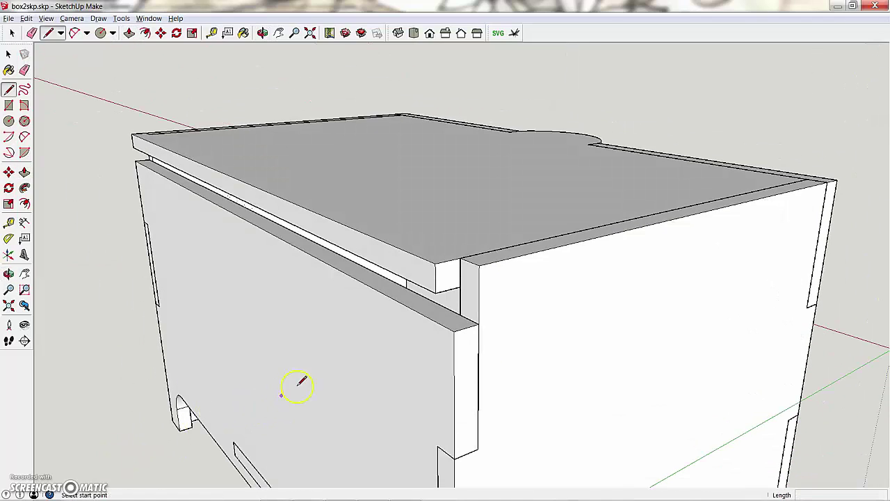
{"action": "left_click", "coordinate": [459, 286]}
{"action": "key", "text": "p"}
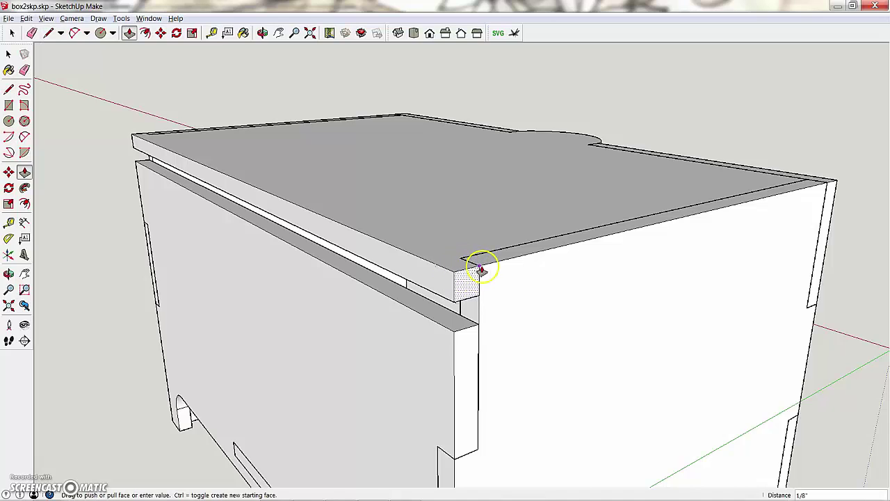
{"action": "middle_click_drag", "start_coordinate": [480, 269], "coordinate": [417, 358]}
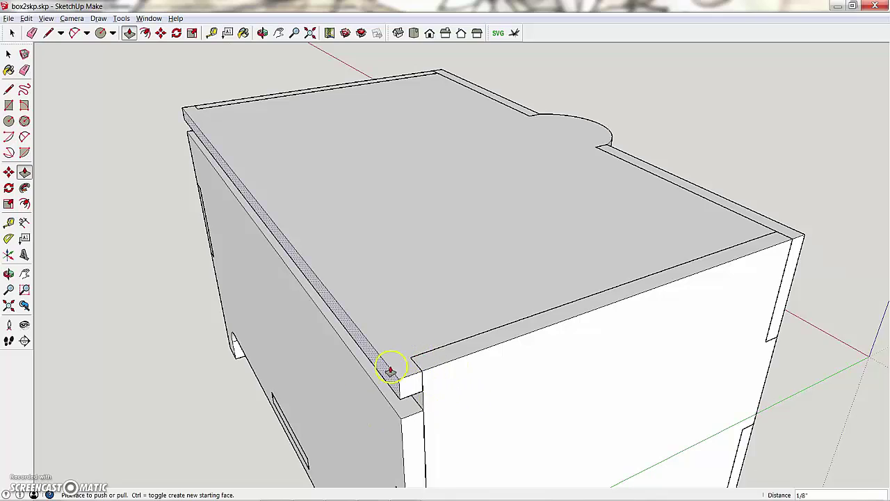
{"action": "middle_click_drag", "start_coordinate": [422, 417], "coordinate": [452, 390]}
{"action": "middle_click_drag", "start_coordinate": [286, 301], "coordinate": [521, 310]}
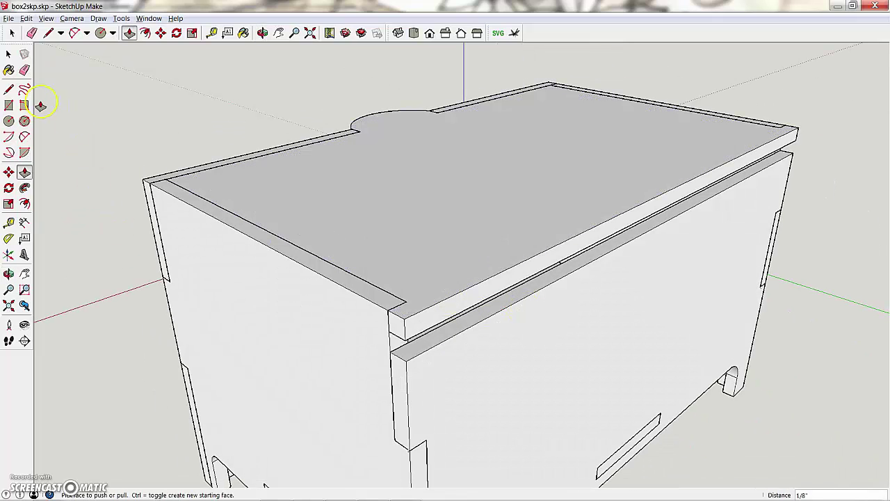
Select the lid and create a component from it with G.
{"action": "left_click", "coordinate": [9, 54]}
{"action": "left_click", "coordinate": [345, 160]}
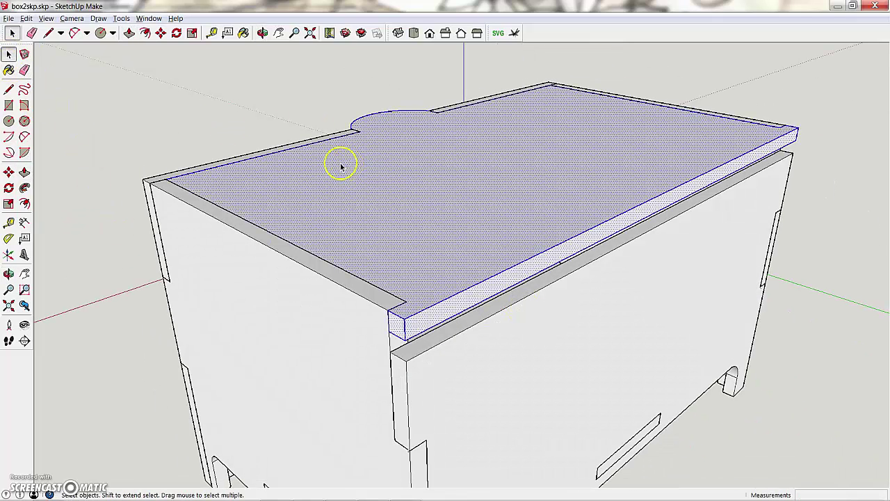
{"action": "key", "text": "g"}
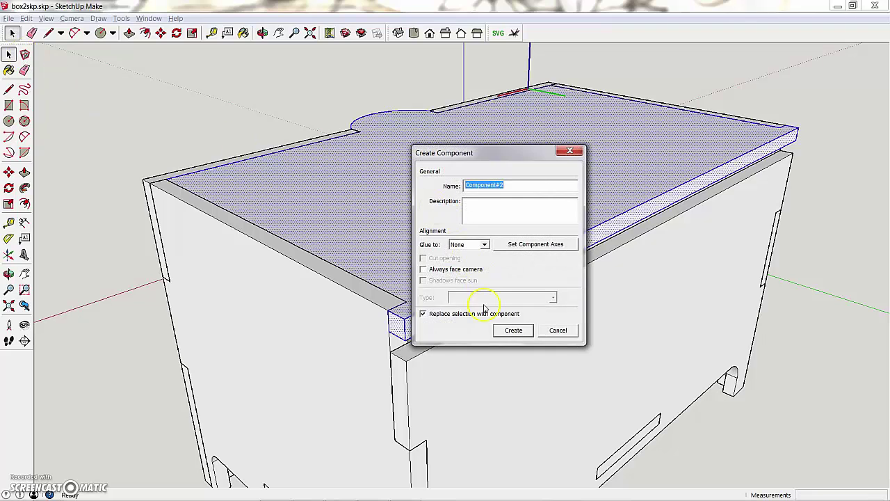
{"action": "left_click", "coordinate": [511, 330]}
{"action": "middle_click_drag", "start_coordinate": [459, 320], "coordinate": [377, 317]}
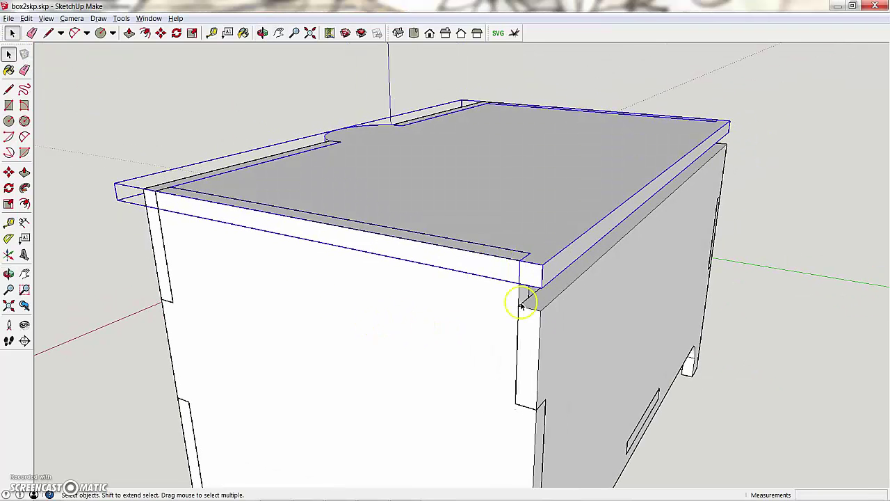